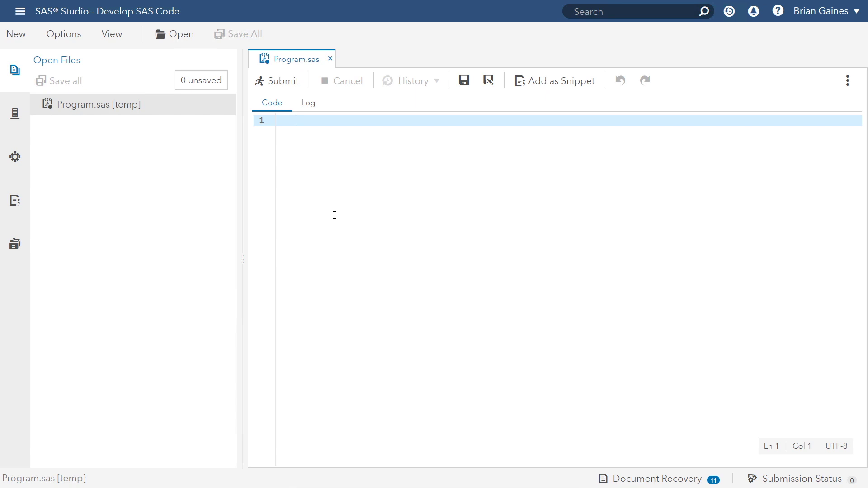
Step: Open a new Neural Network task from SAS Tasks > SAS Viya Supervised Learning
{"action": "left_click", "coordinate": [16, 157]}
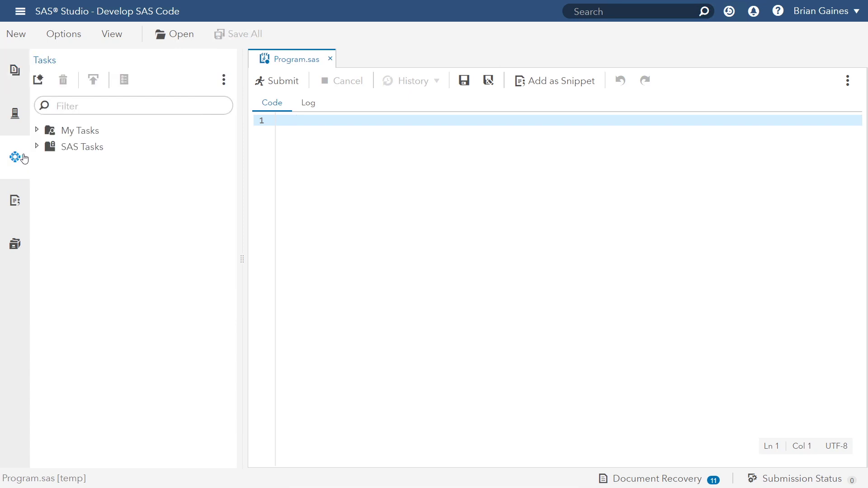
{"action": "left_click", "coordinate": [37, 146]}
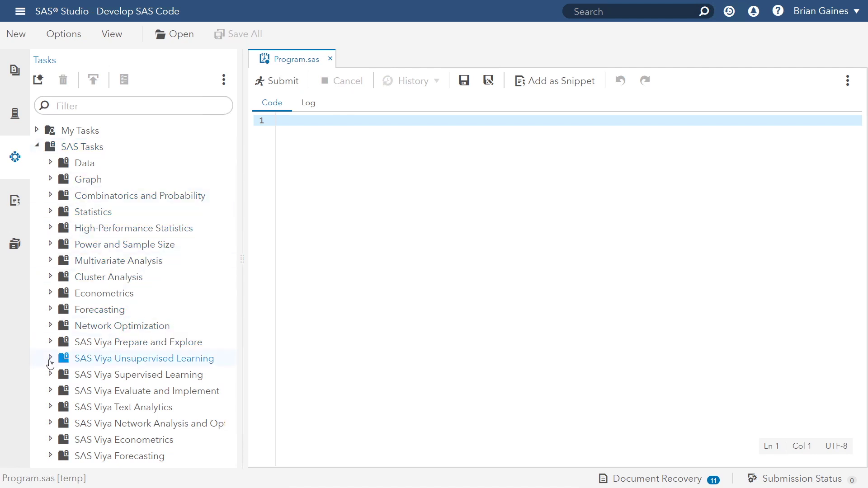
{"action": "left_click", "coordinate": [51, 376]}
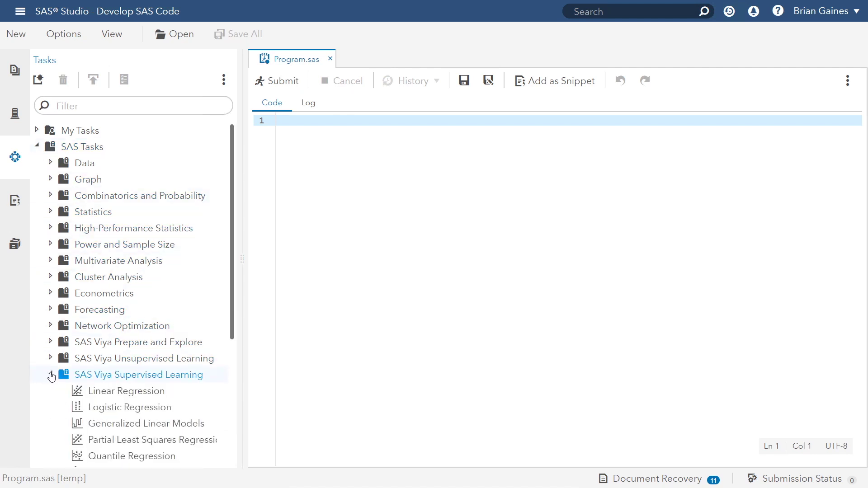
{"action": "scroll", "coordinate": [52, 377], "scroll_direction": "down", "scroll_amount": 2}
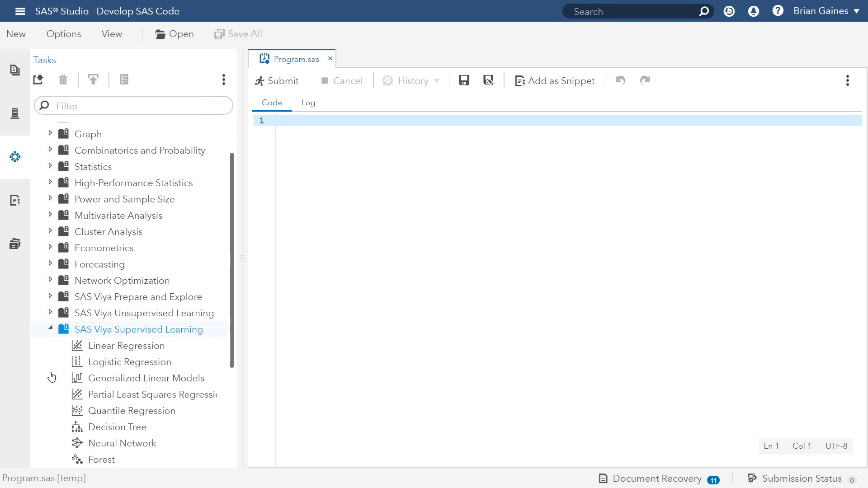
{"action": "double_click", "coordinate": [115, 446]}
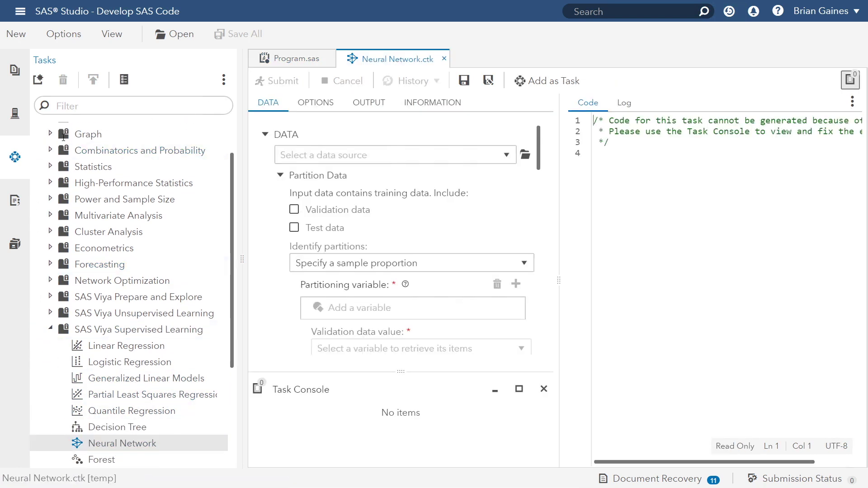
Step: Make CASUSER.DIABETES the input table and include validation data in the partition
{"action": "left_click", "coordinate": [15, 157]}
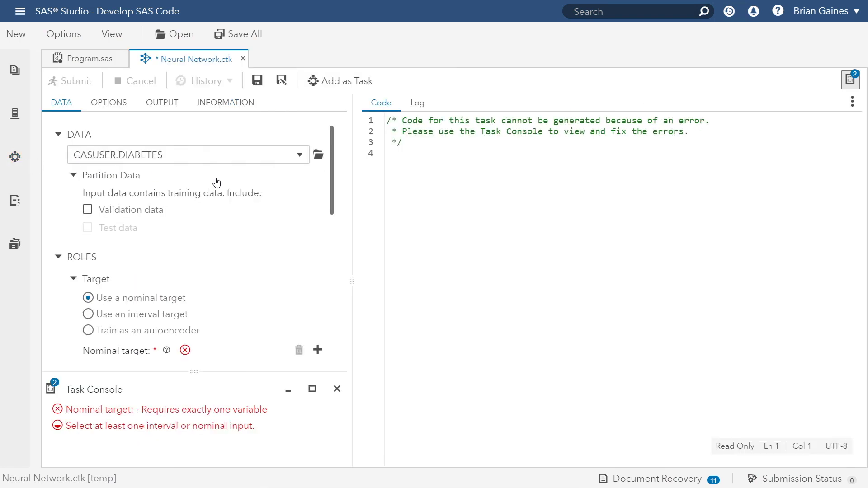
{"action": "left_click_drag", "start_coordinate": [351, 200], "coordinate": [419, 207]}
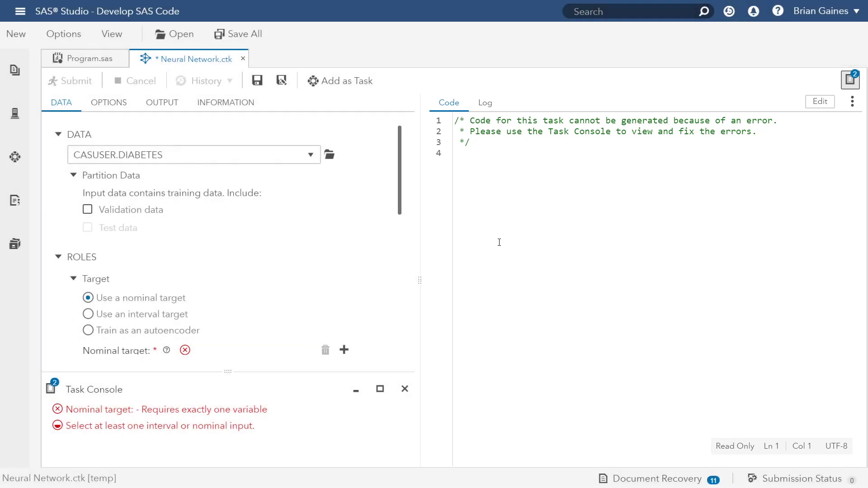
{"action": "left_click", "coordinate": [330, 154]}
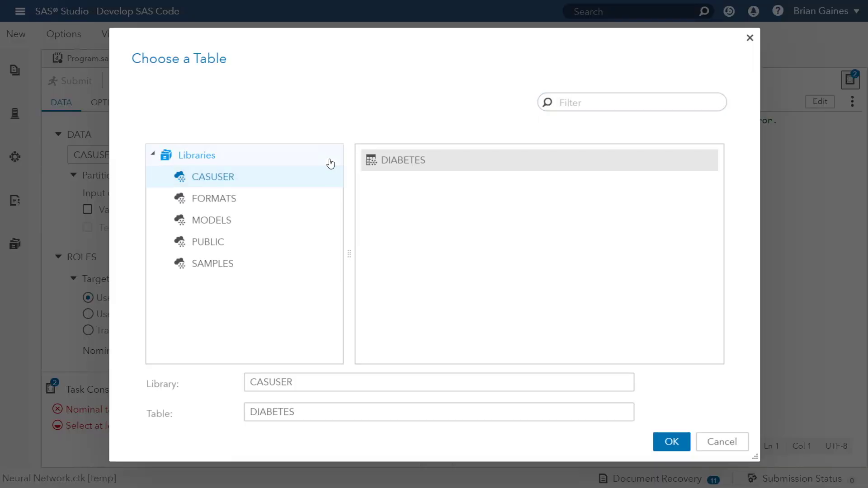
{"action": "left_click", "coordinate": [672, 442]}
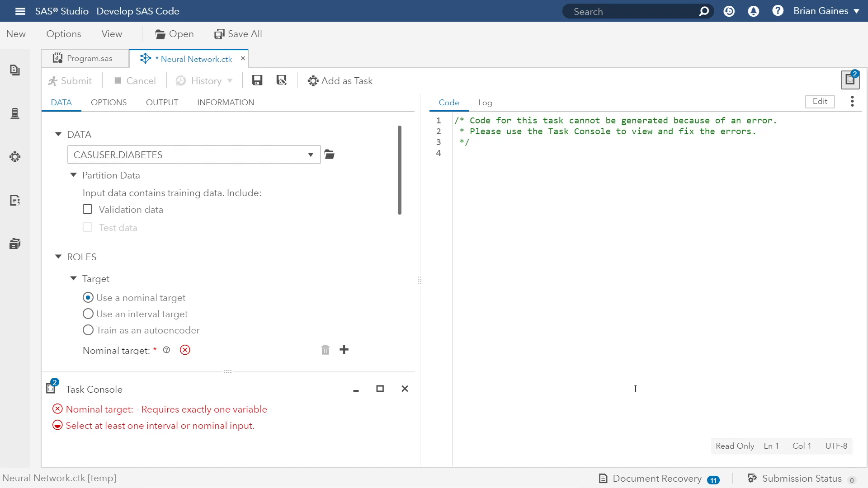
{"action": "left_click", "coordinate": [144, 210]}
Step: Include test data, with proportions 0.3 validation and 0.1 testing, and random seed 429
{"action": "left_click", "coordinate": [125, 227]}
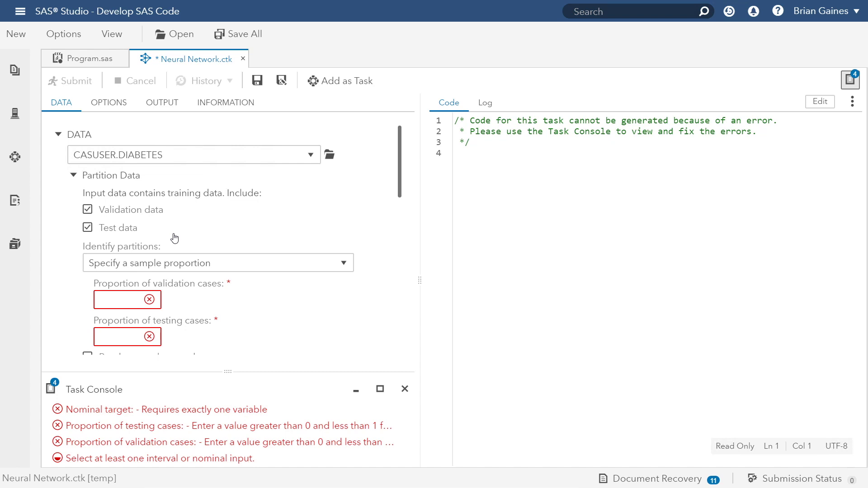
{"action": "left_click", "coordinate": [115, 300]}
{"action": "type", "text": "0"}
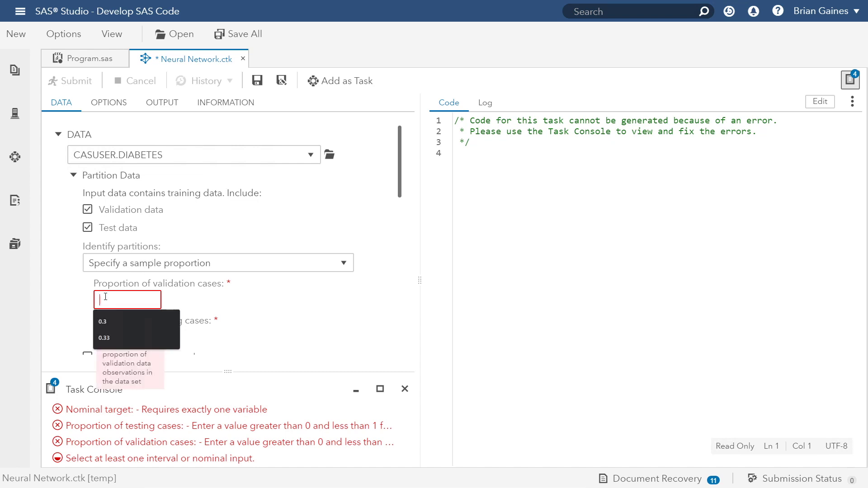
{"action": "type", "text": ".3"}
{"action": "key", "text": "Tab"}
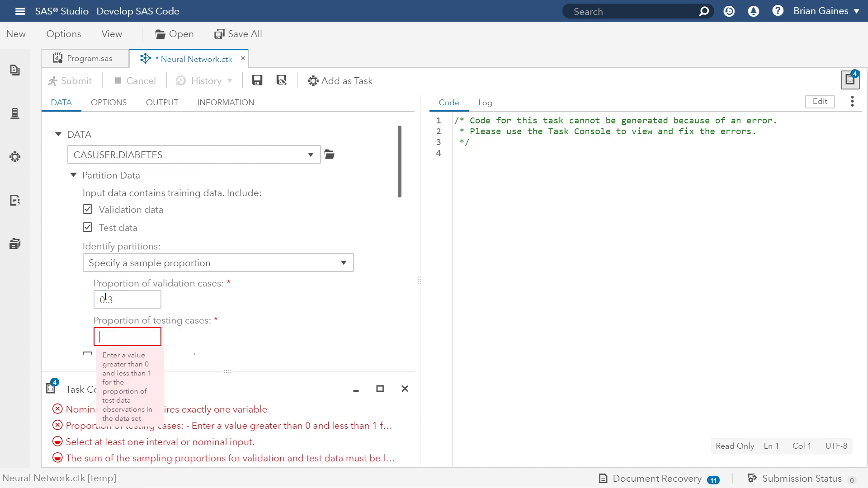
{"action": "type", "text": "0.1"}
{"action": "key", "text": "Tab"}
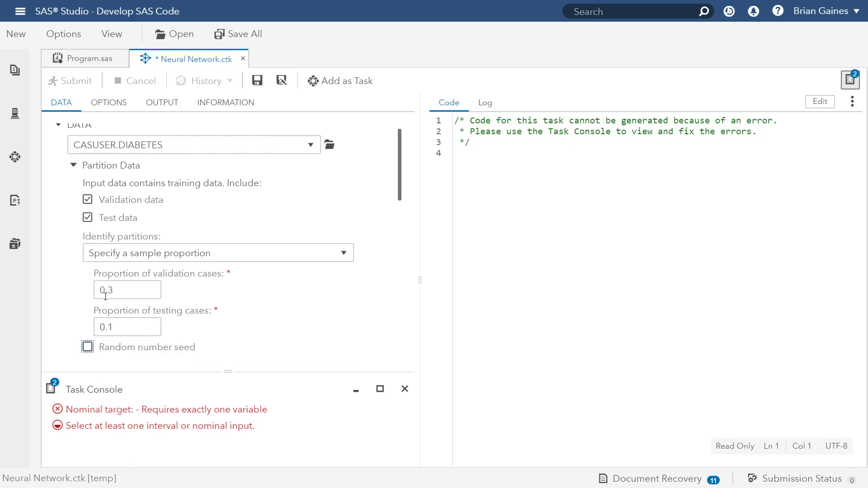
{"action": "scroll", "coordinate": [212, 294], "scroll_direction": "down", "scroll_amount": 2}
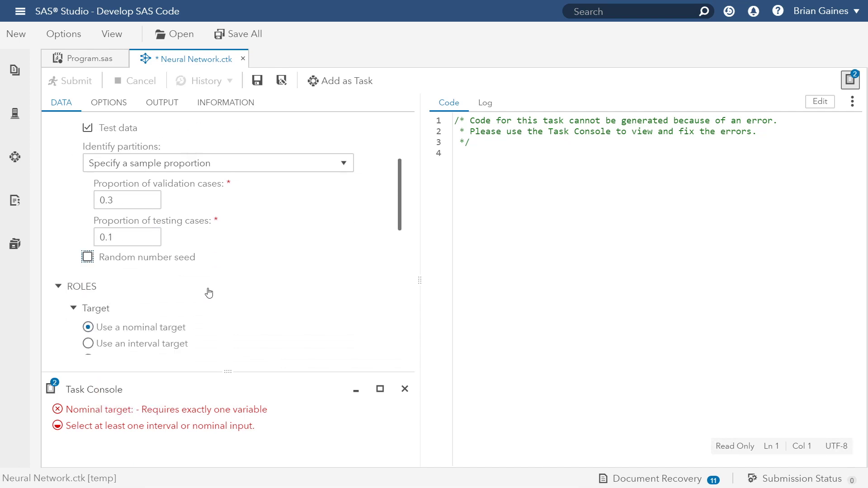
{"action": "left_click", "coordinate": [170, 265]}
{"action": "left_click", "coordinate": [124, 291]}
{"action": "type", "text": "429"}
{"action": "key", "text": "Tab"}
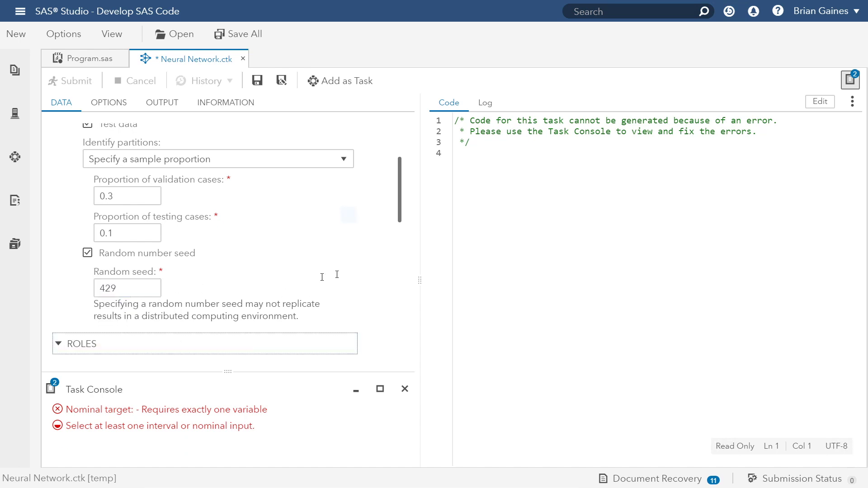
{"action": "scroll", "coordinate": [322, 277], "scroll_direction": "down", "scroll_amount": 5}
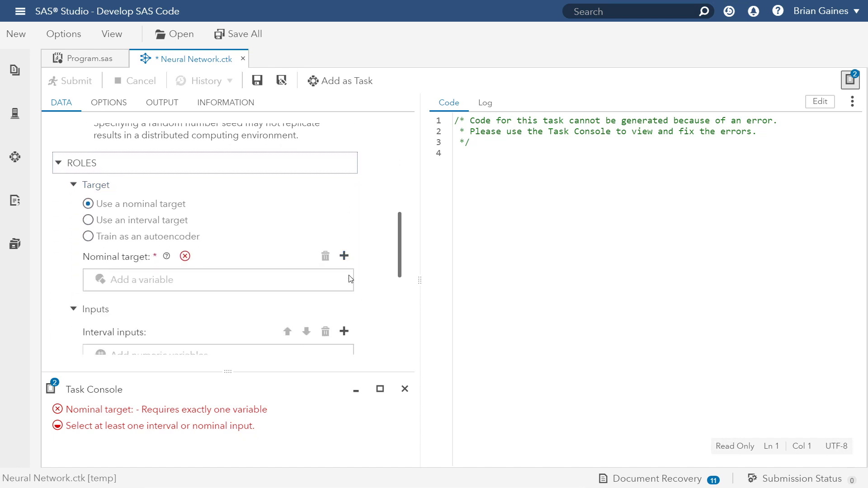
{"action": "scroll", "coordinate": [351, 279], "scroll_direction": "down", "scroll_amount": 2}
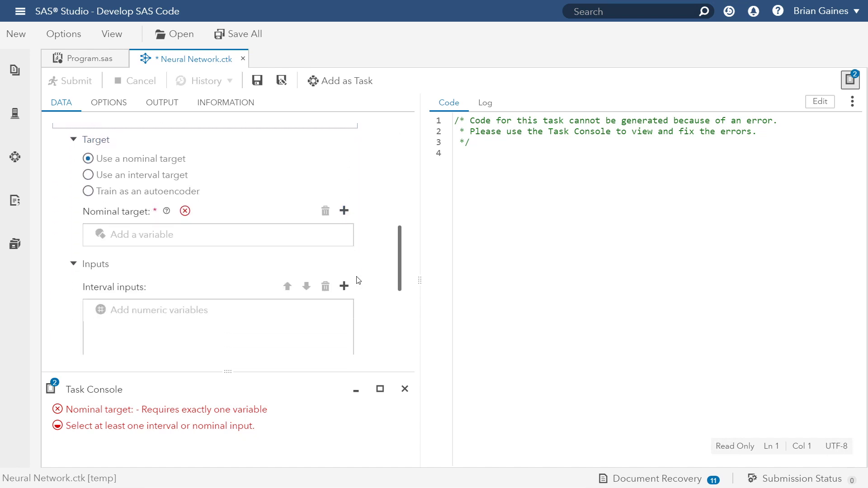
Step: Make y the interval target variable
{"action": "left_click", "coordinate": [169, 179]}
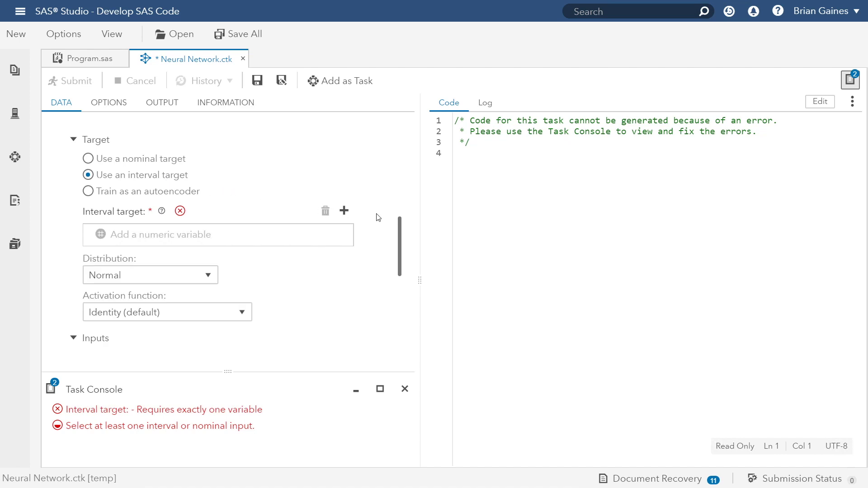
{"action": "left_click", "coordinate": [345, 212]}
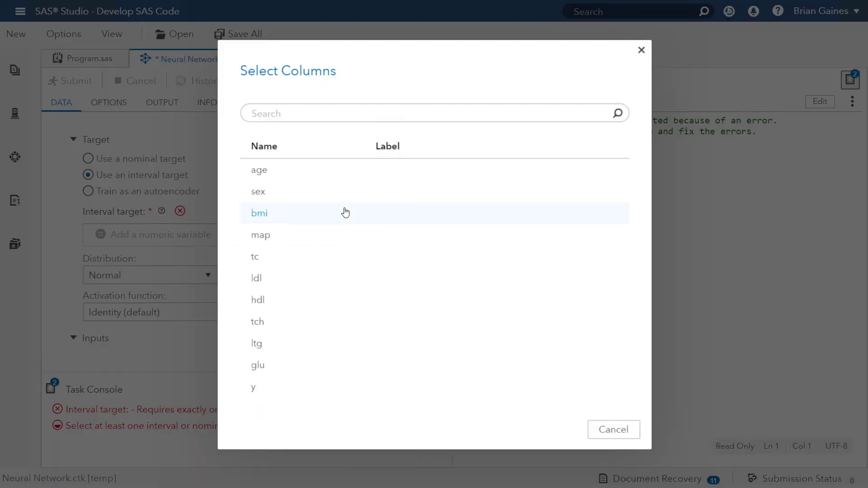
{"action": "double_click", "coordinate": [337, 388]}
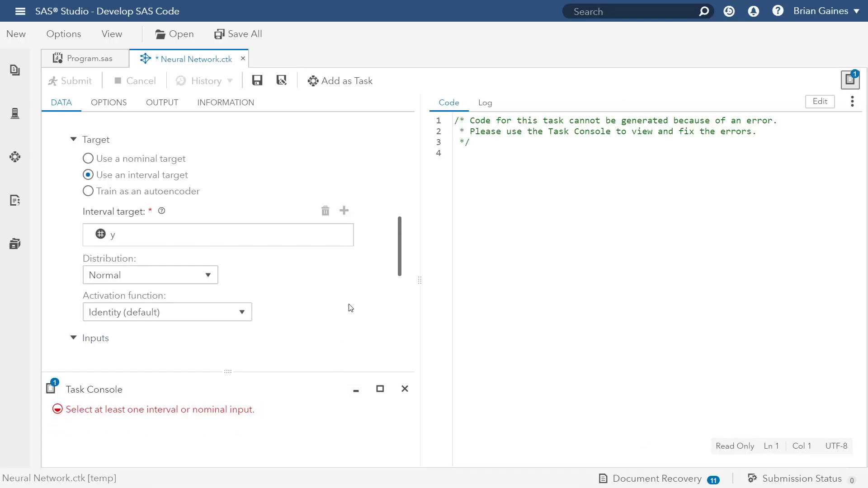
{"action": "scroll", "coordinate": [350, 307], "scroll_direction": "down", "scroll_amount": 2}
{"action": "scroll", "coordinate": [351, 308], "scroll_direction": "down", "scroll_amount": 2}
{"action": "scroll", "coordinate": [350, 309], "scroll_direction": "down", "scroll_amount": 2}
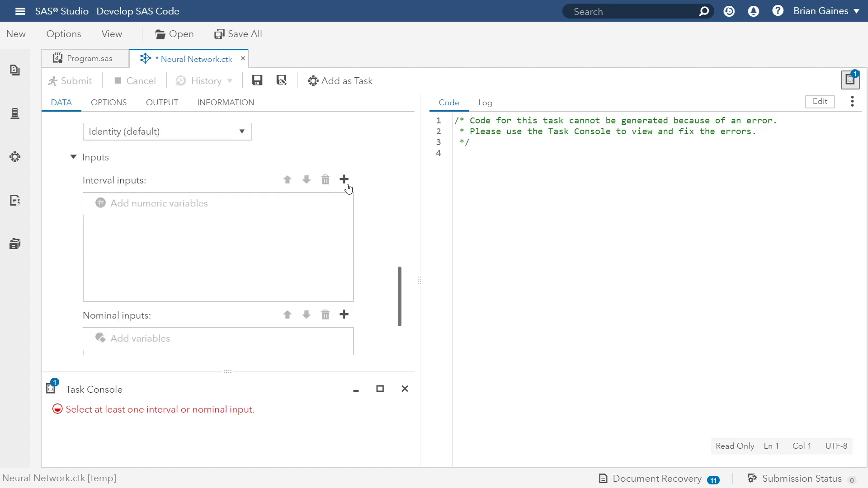
Step: Add all ten diabetes columns as interval inputs and close the Task Console
{"action": "left_click", "coordinate": [345, 179]}
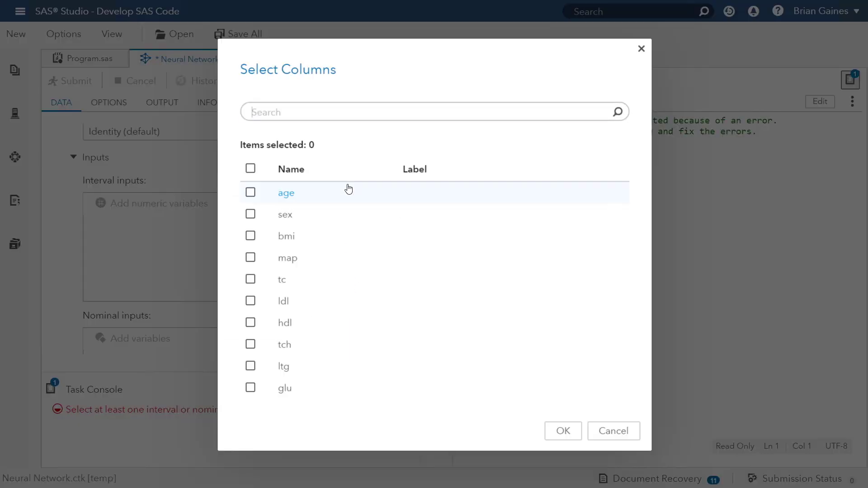
{"action": "left_click", "coordinate": [251, 169]}
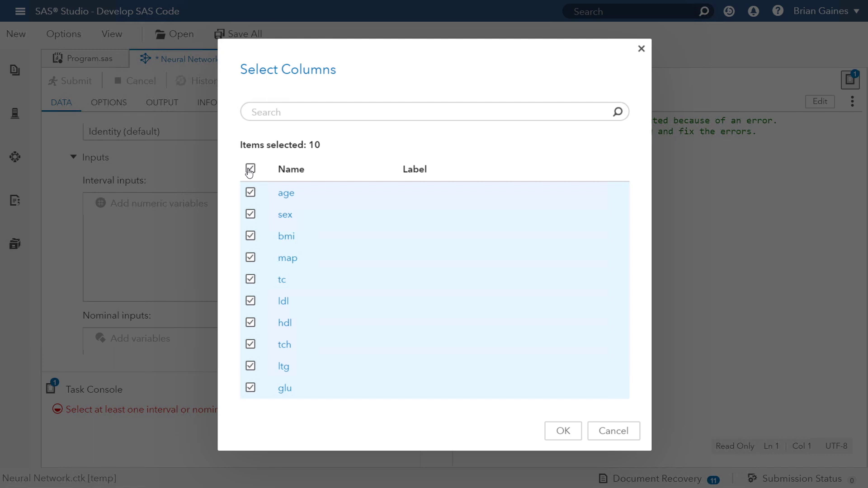
{"action": "left_click", "coordinate": [563, 432]}
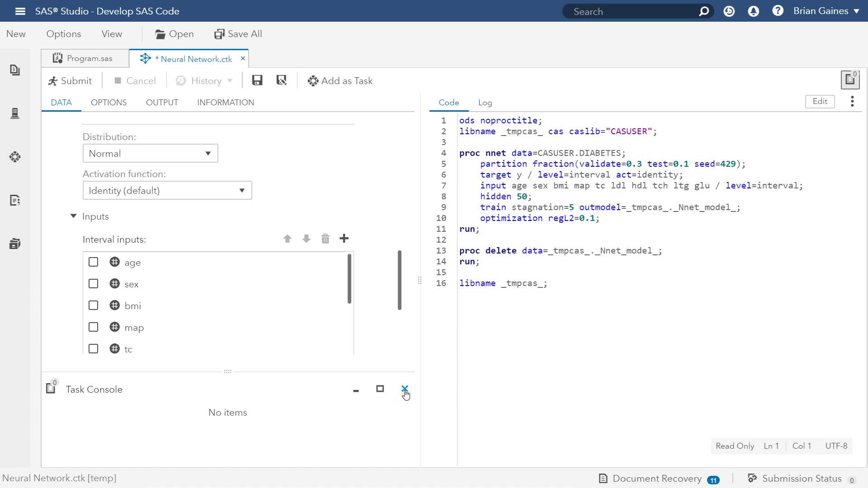
{"action": "left_click", "coordinate": [405, 390]}
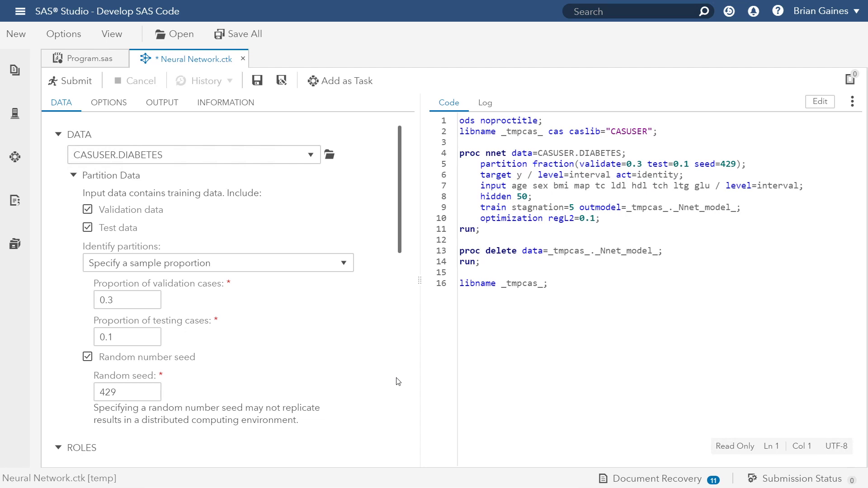
Step: Add a second 50-neuron hidden layer in Options and show the activation function choices
{"action": "left_click", "coordinate": [108, 101]}
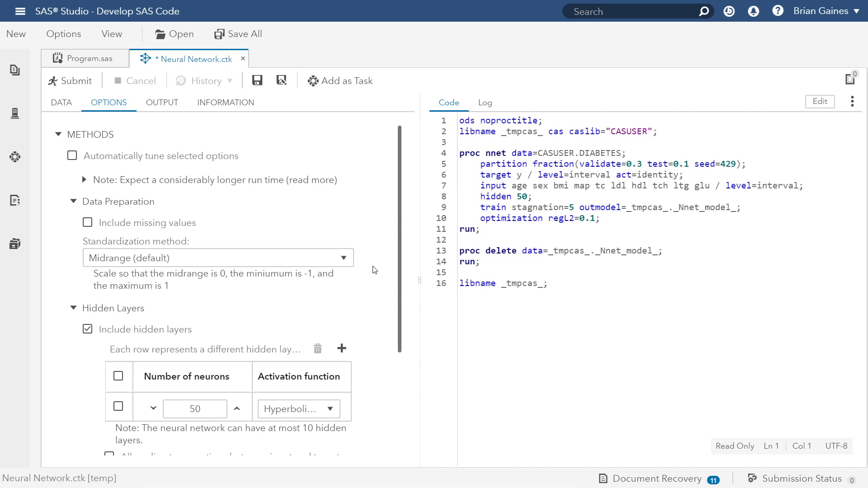
{"action": "left_click", "coordinate": [342, 349]}
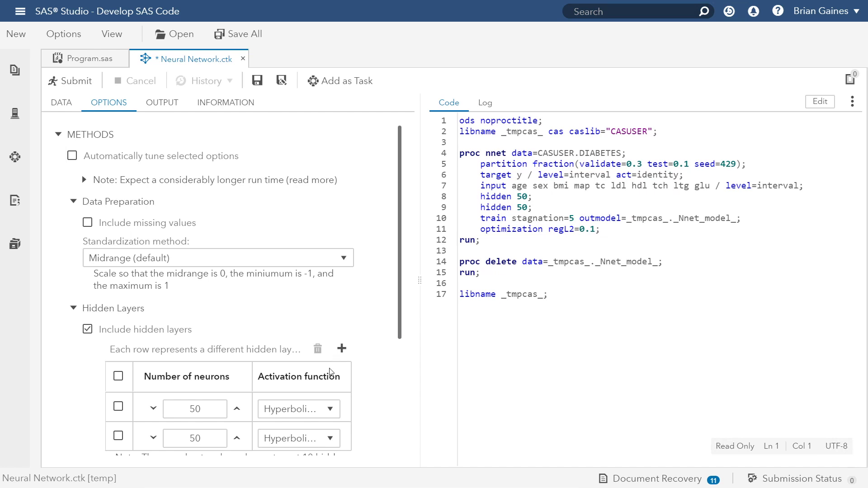
{"action": "left_click", "coordinate": [330, 409]}
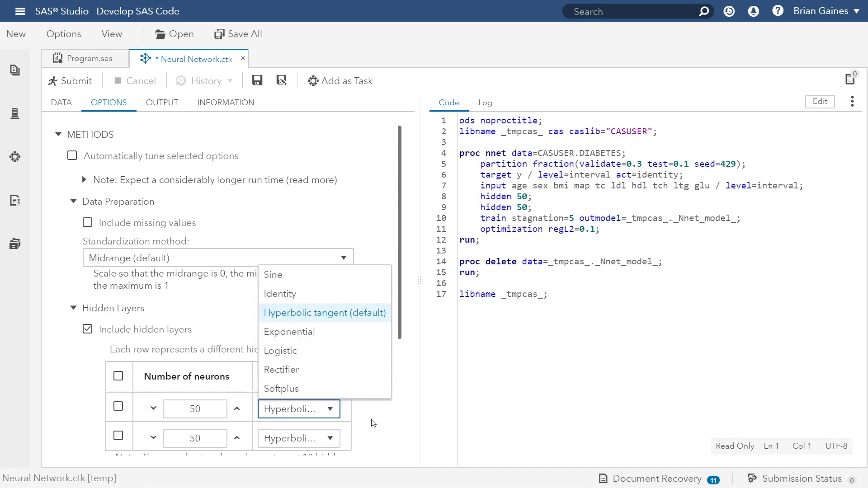
Step: Submit the two-layer network task and return to the generated code
{"action": "left_click", "coordinate": [74, 83]}
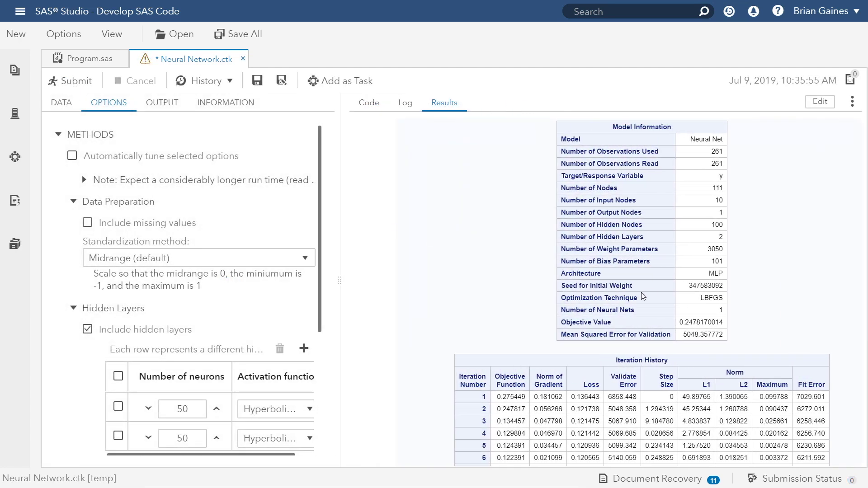
{"action": "scroll", "coordinate": [645, 293], "scroll_direction": "down", "scroll_amount": 5}
{"action": "scroll", "coordinate": [645, 293], "scroll_direction": "down", "scroll_amount": 2}
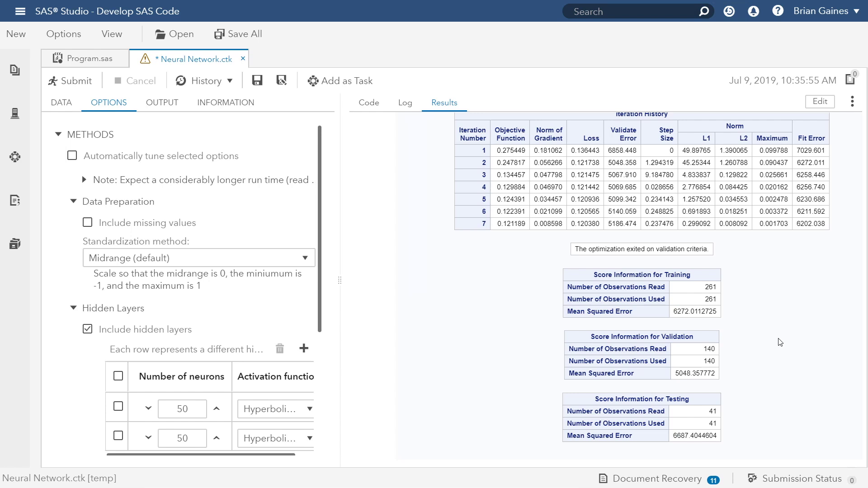
{"action": "left_click", "coordinate": [368, 102]}
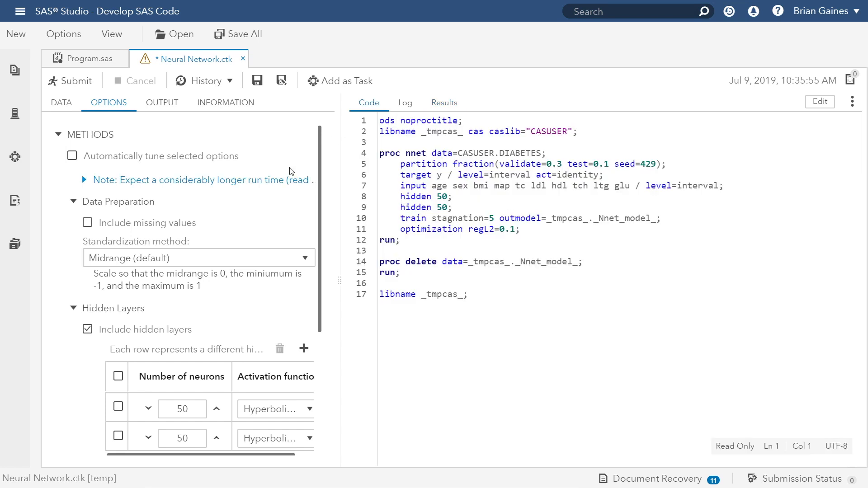
Step: Turn on autotuning with hidden layers initial value 2, lower bound 2, upper bound 5
{"action": "left_click", "coordinate": [220, 157]}
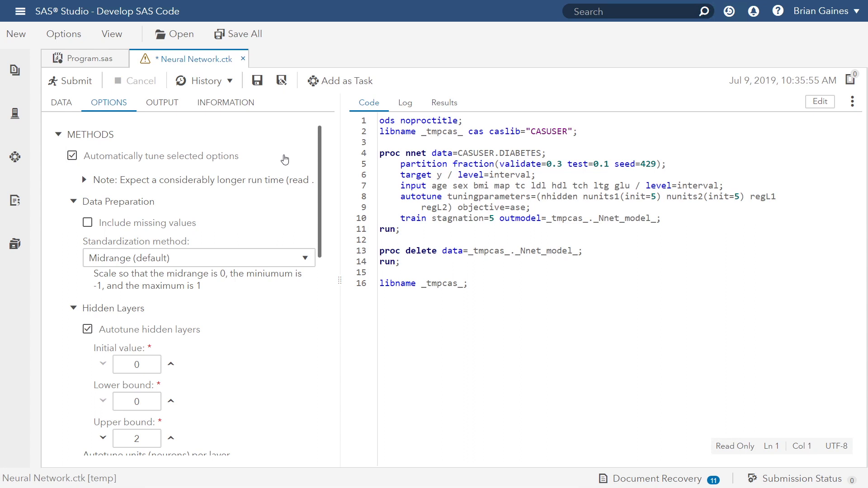
{"action": "scroll", "coordinate": [279, 272], "scroll_direction": "down", "scroll_amount": 2}
{"action": "scroll", "coordinate": [278, 278], "scroll_direction": "down", "scroll_amount": 3}
{"action": "scroll", "coordinate": [278, 280], "scroll_direction": "down", "scroll_amount": 2}
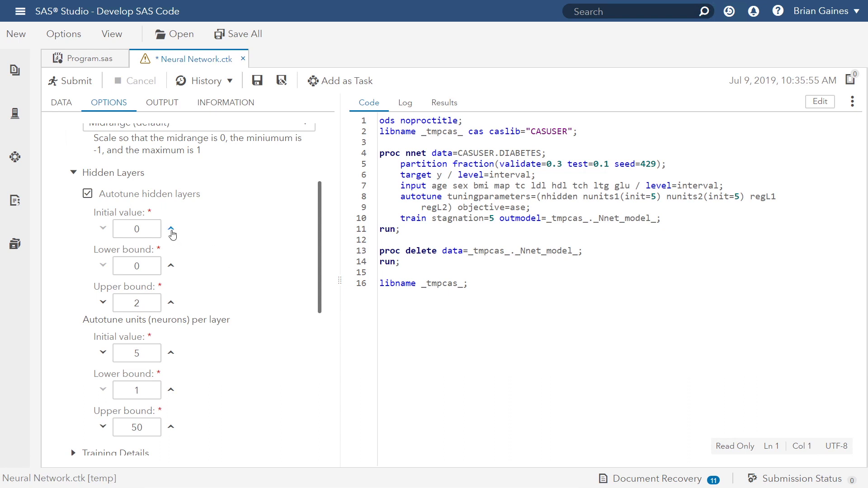
{"action": "left_click", "coordinate": [171, 228]}
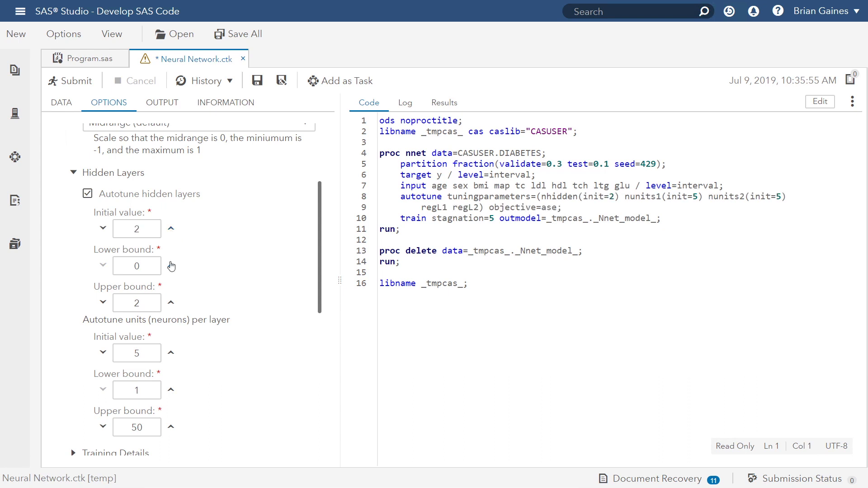
{"action": "left_click", "coordinate": [171, 265]}
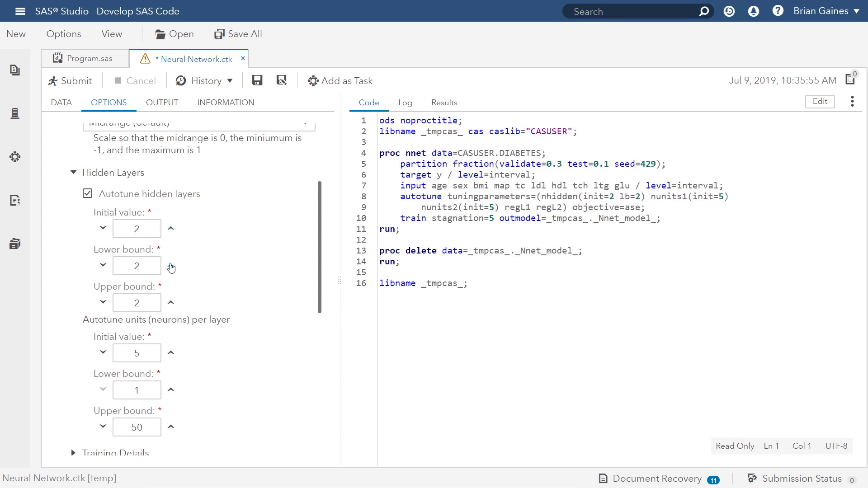
{"action": "left_click", "coordinate": [171, 302]}
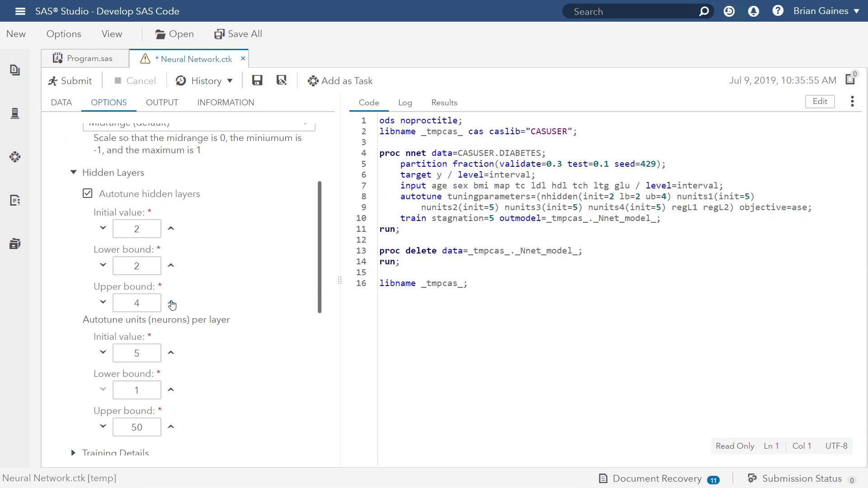
{"action": "left_click", "coordinate": [171, 302]}
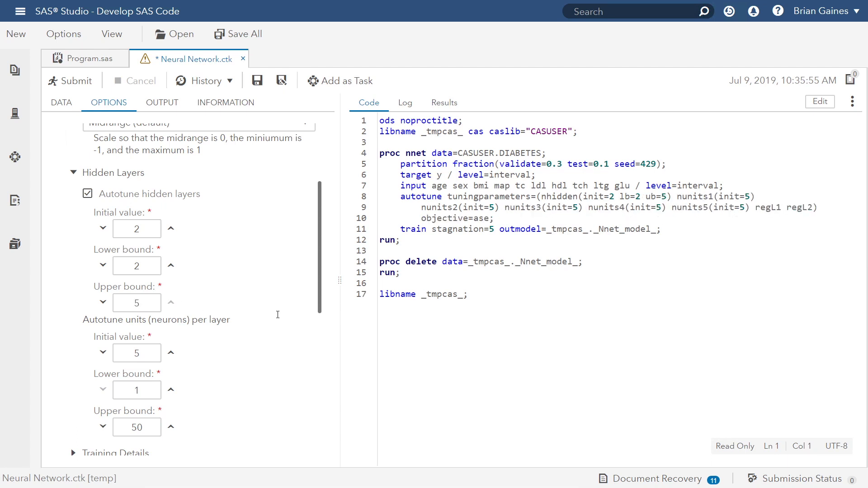
{"action": "scroll", "coordinate": [277, 315], "scroll_direction": "down", "scroll_amount": 5}
{"action": "scroll", "coordinate": [277, 315], "scroll_direction": "down", "scroll_amount": 3}
{"action": "left_click", "coordinate": [111, 249]}
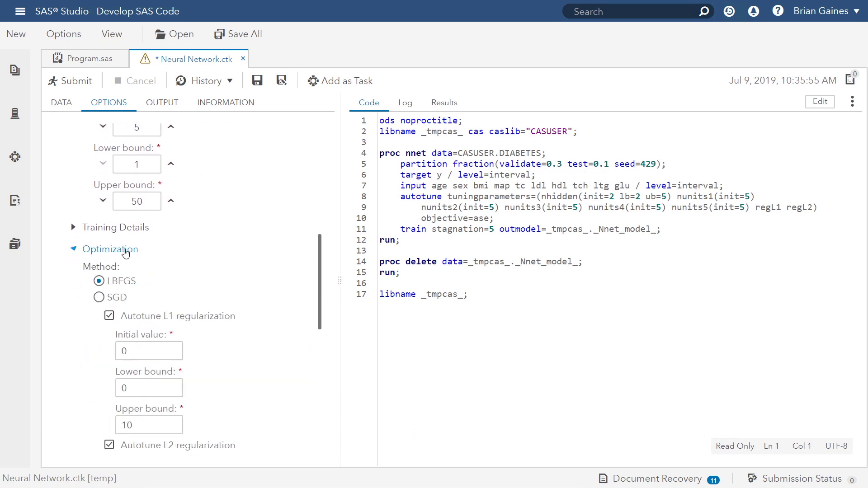
{"action": "scroll", "coordinate": [280, 310], "scroll_direction": "down", "scroll_amount": 3}
{"action": "scroll", "coordinate": [280, 310], "scroll_direction": "down", "scroll_amount": 3}
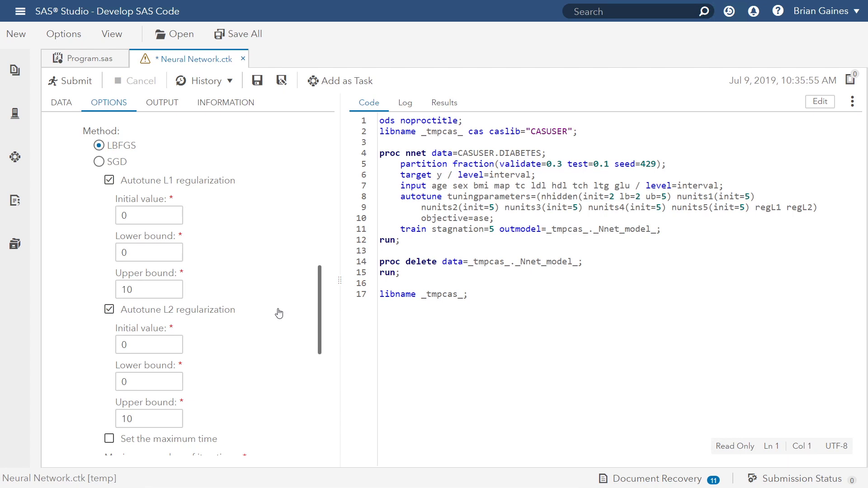
{"action": "scroll", "coordinate": [280, 310], "scroll_direction": "down", "scroll_amount": 4}
{"action": "scroll", "coordinate": [283, 313], "scroll_direction": "down", "scroll_amount": 2}
{"action": "scroll", "coordinate": [283, 313], "scroll_direction": "down", "scroll_amount": 3}
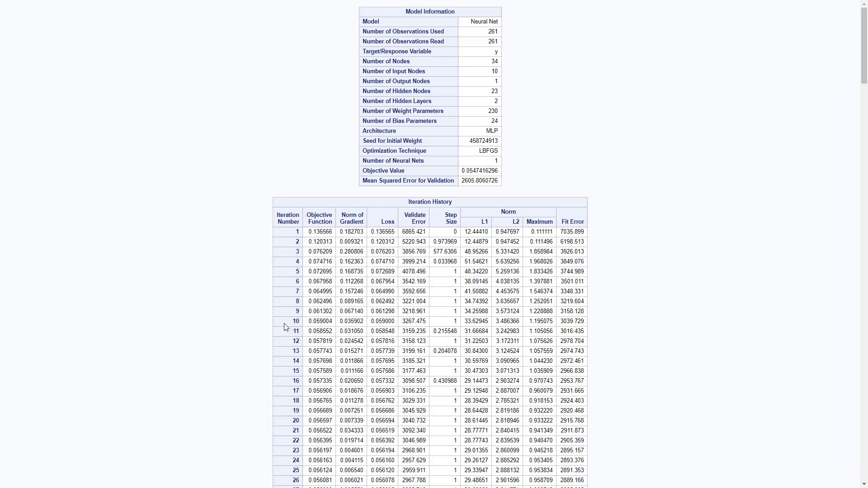
{"action": "scroll", "coordinate": [284, 323], "scroll_direction": "down", "scroll_amount": 5}
{"action": "scroll", "coordinate": [285, 323], "scroll_direction": "down", "scroll_amount": 5}
{"action": "scroll", "coordinate": [321, 331], "scroll_direction": "down", "scroll_amount": 5}
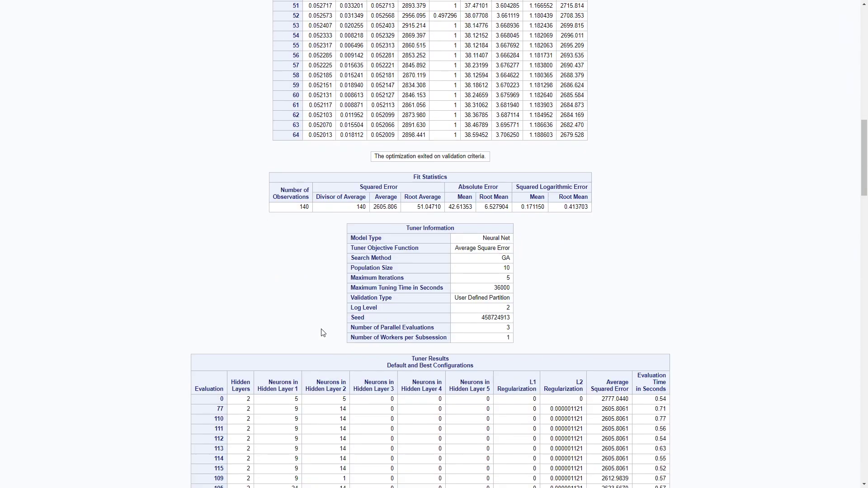
{"action": "scroll", "coordinate": [322, 331], "scroll_direction": "down", "scroll_amount": 5}
{"action": "scroll", "coordinate": [332, 339], "scroll_direction": "down", "scroll_amount": 2}
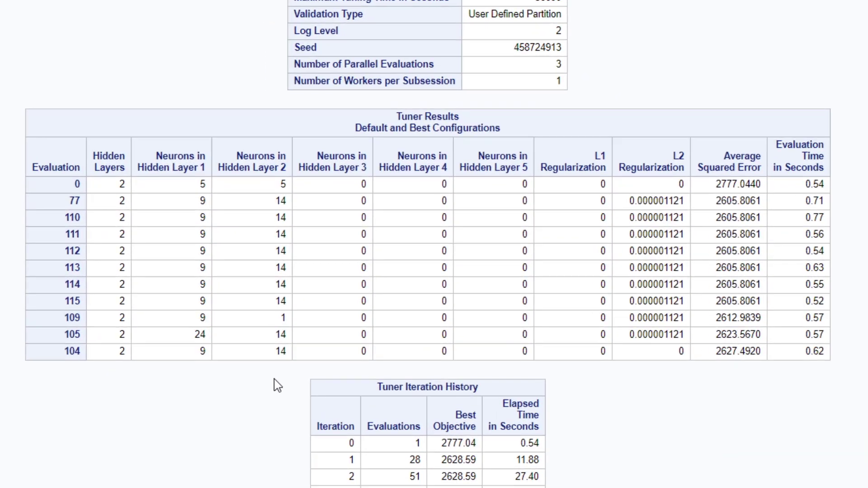